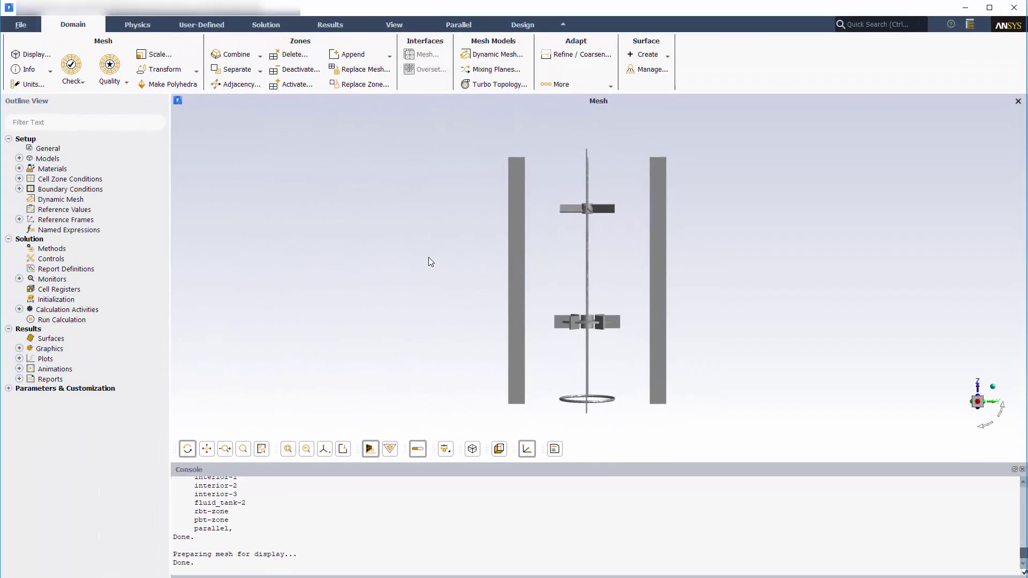
List the boundary zones and review the wall_sparger wall settings without changes
{"action": "left_click", "coordinate": [19, 189]}
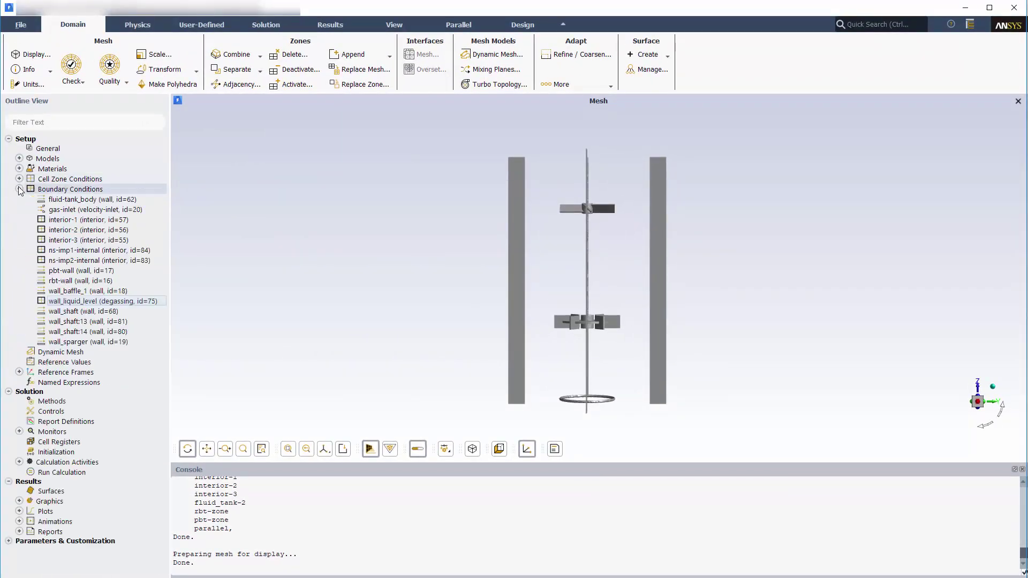
{"action": "double_click", "coordinate": [73, 342]}
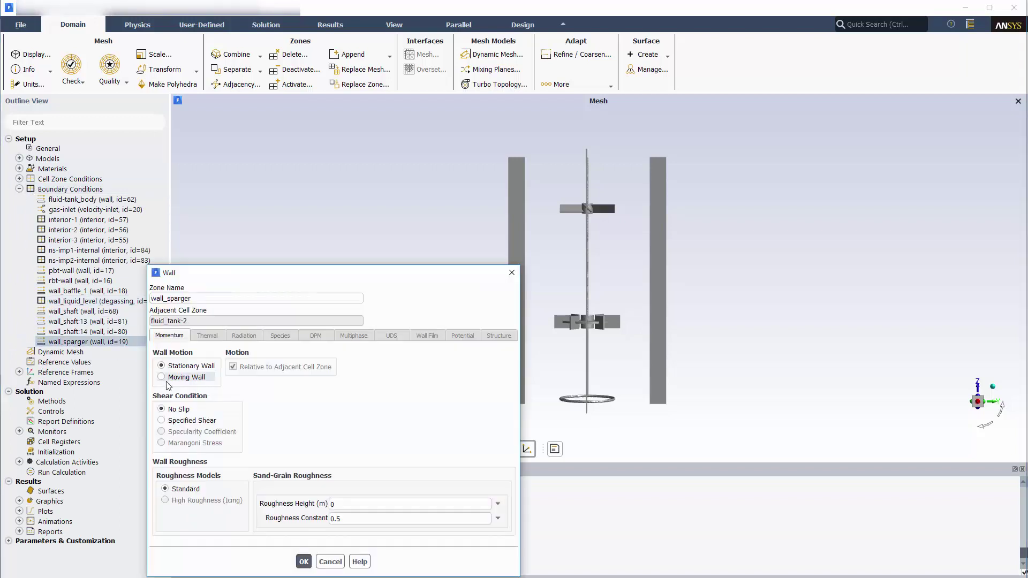
{"action": "left_click", "coordinate": [330, 562]}
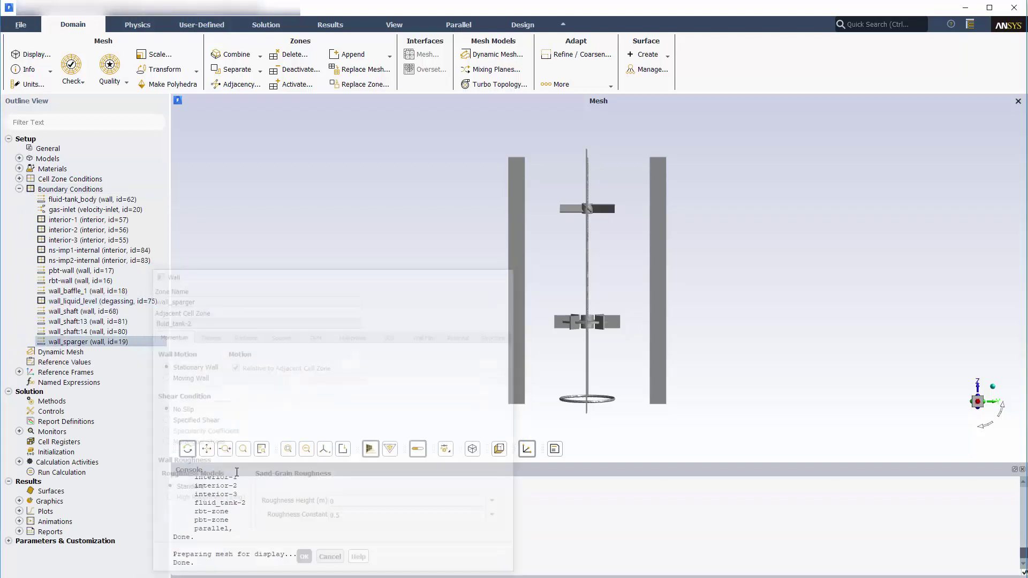
Review the fluid-tank_body wall settings without changes, then select wall_liquid_level
{"action": "left_click", "coordinate": [77, 201]}
{"action": "double_click", "coordinate": [78, 201]}
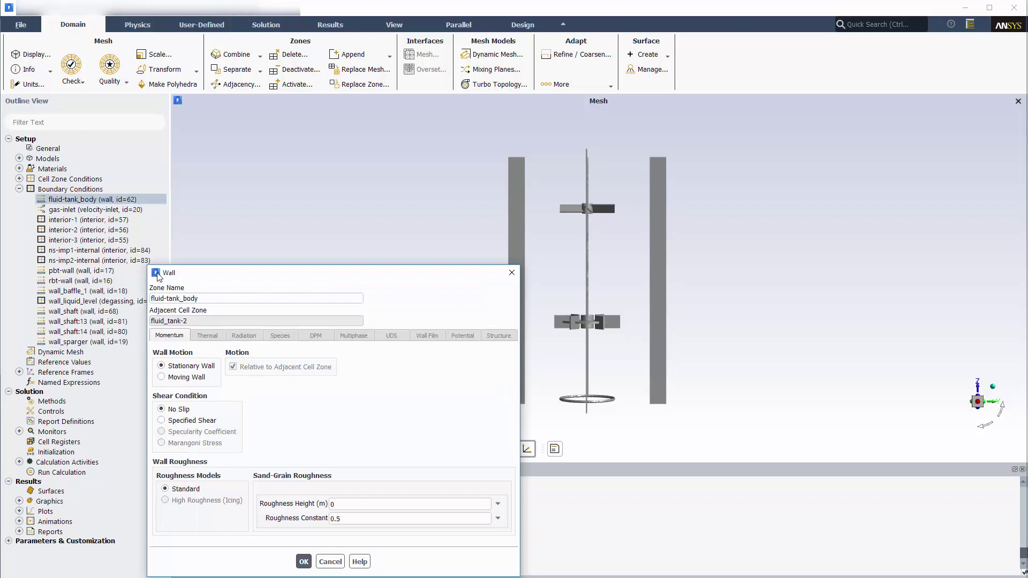
{"action": "left_click", "coordinate": [330, 562]}
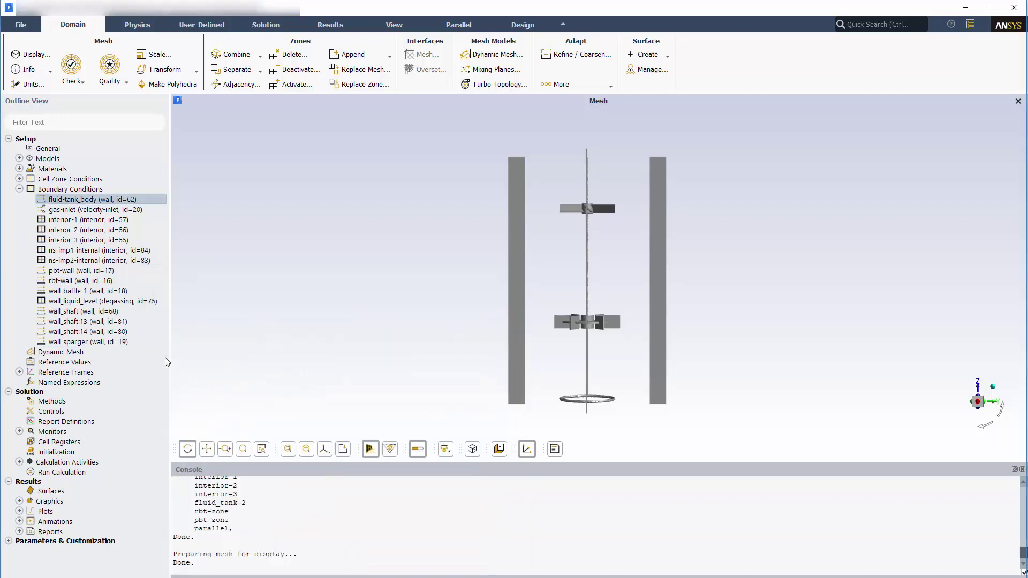
{"action": "left_click", "coordinate": [123, 302]}
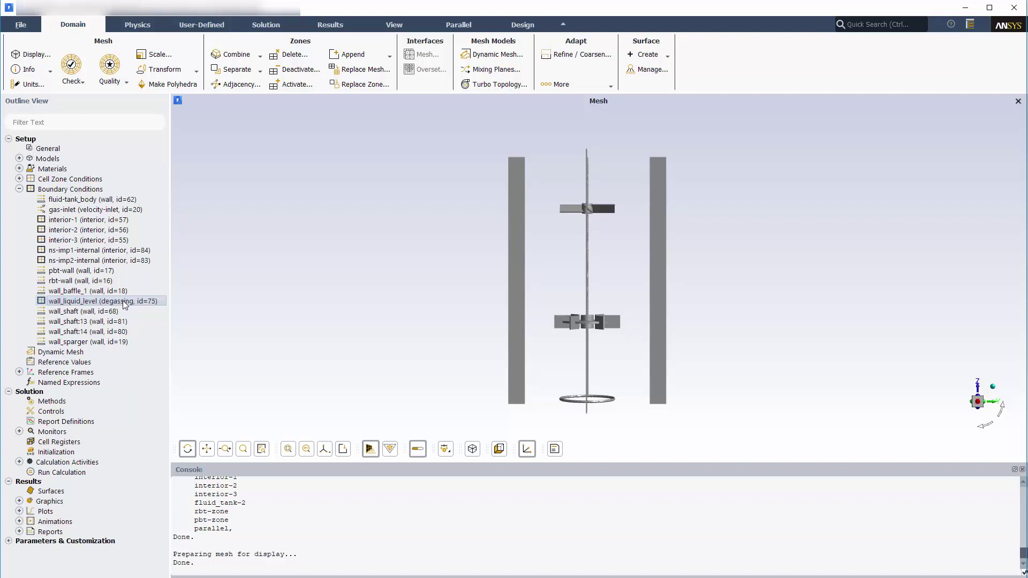
Enable gravity with Z = -9.81 m/s² and a specified operating density of 1.225 kg/m³
{"action": "left_click", "coordinate": [138, 25]}
{"action": "left_click", "coordinate": [257, 57]}
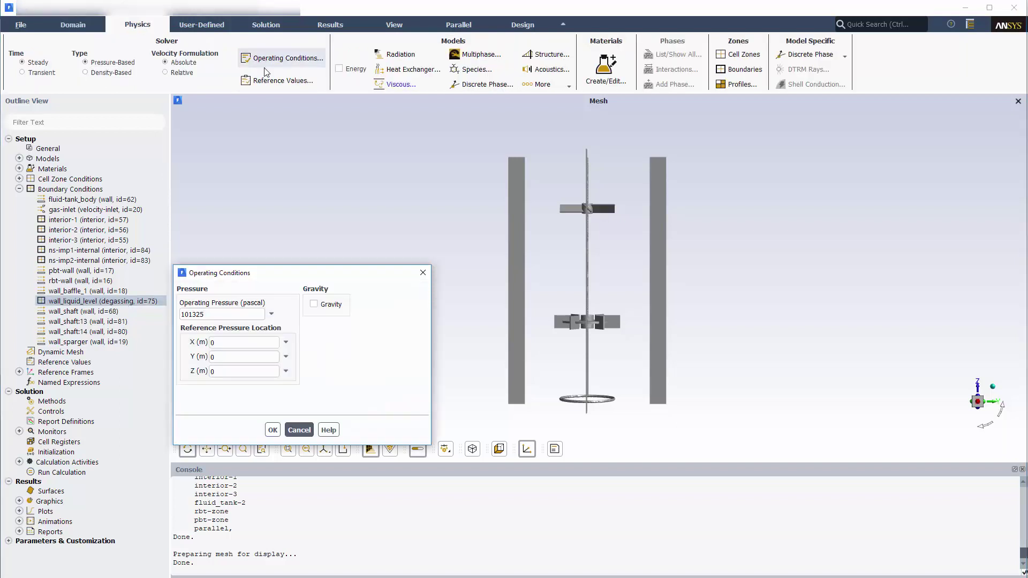
{"action": "left_click", "coordinate": [314, 305]}
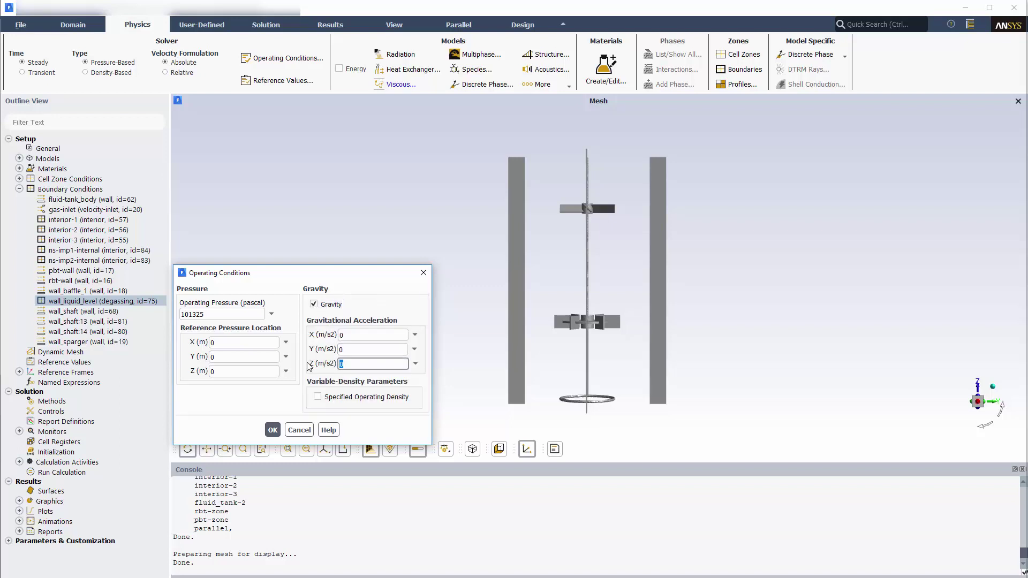
{"action": "type", "text": "-9.81"}
{"action": "left_click", "coordinate": [348, 397]}
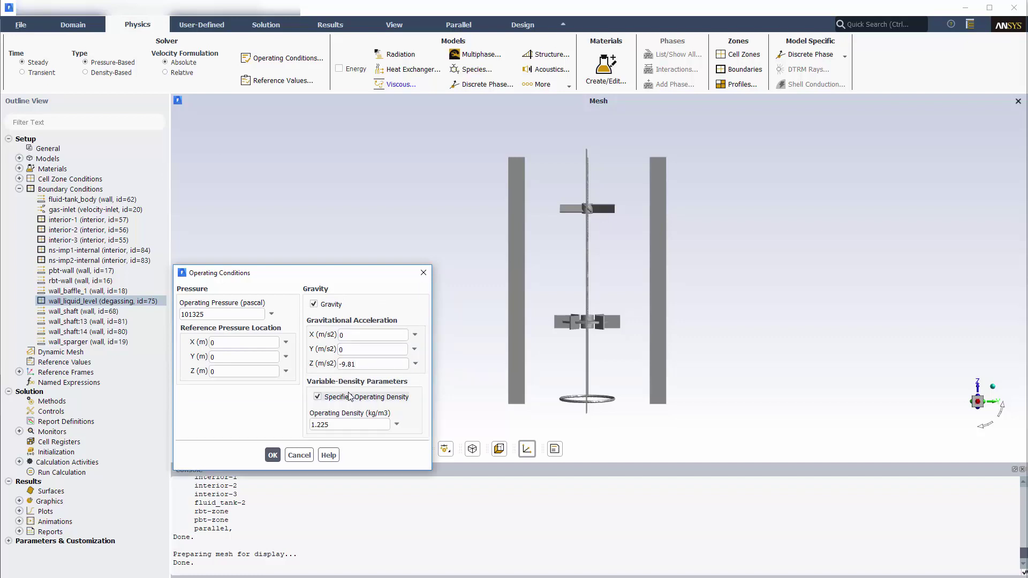
{"action": "left_click", "coordinate": [274, 456]}
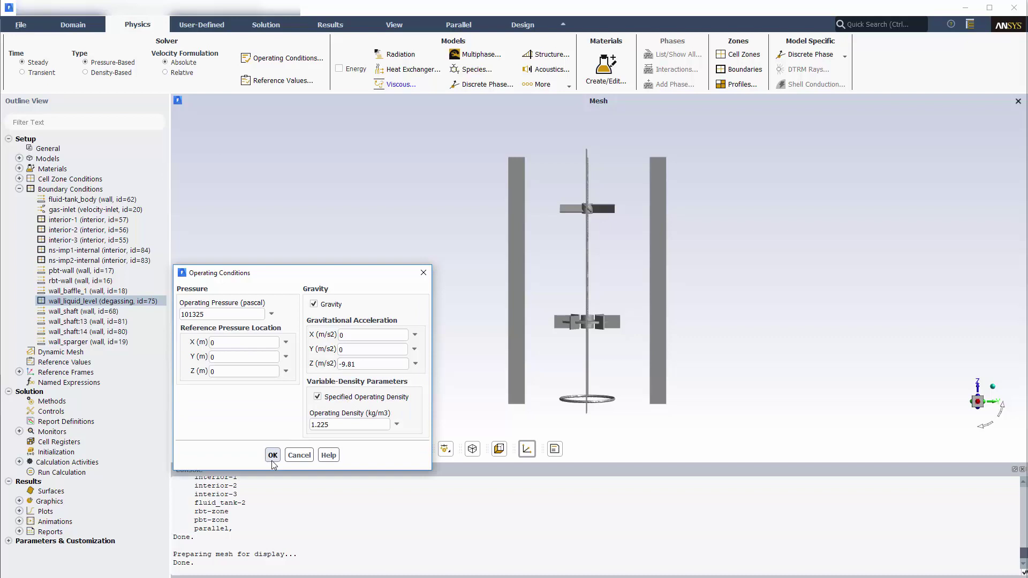
Apply the operating conditions and choose the Eulerian multiphase model with 2 phases, dismissing degassing warnings
{"action": "left_click", "coordinate": [273, 456]}
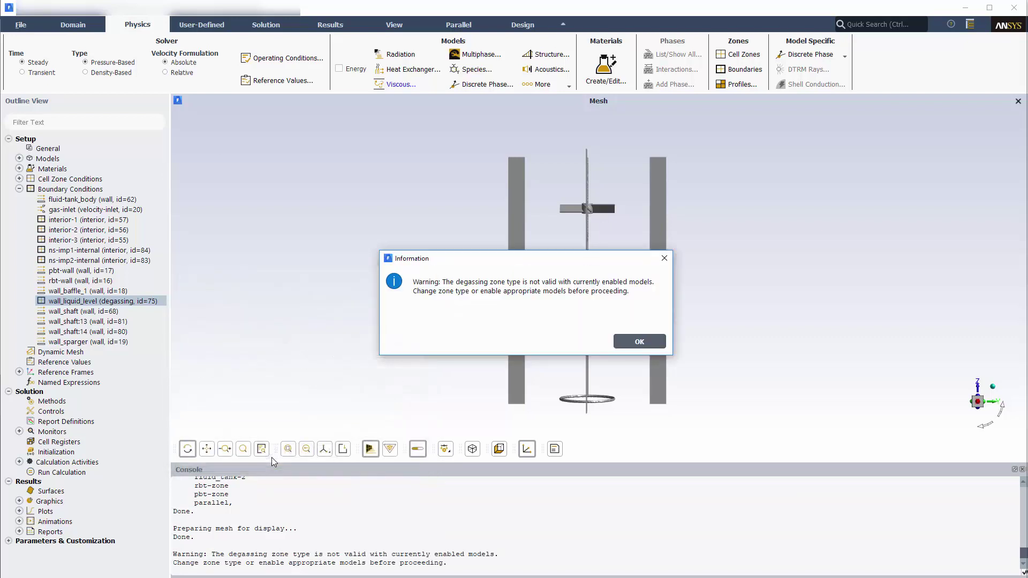
{"action": "left_click", "coordinate": [629, 343]}
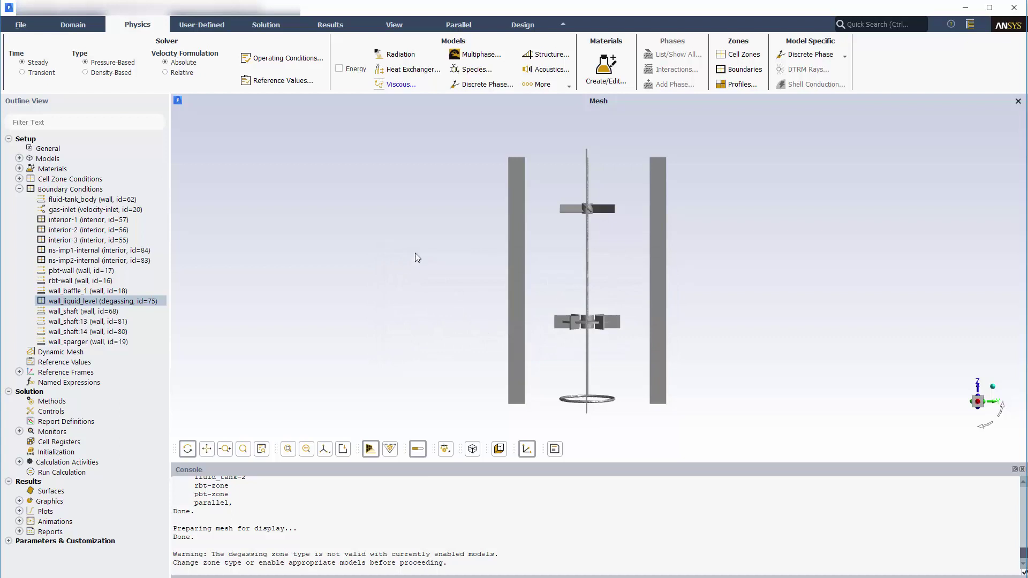
{"action": "left_click", "coordinate": [474, 56]}
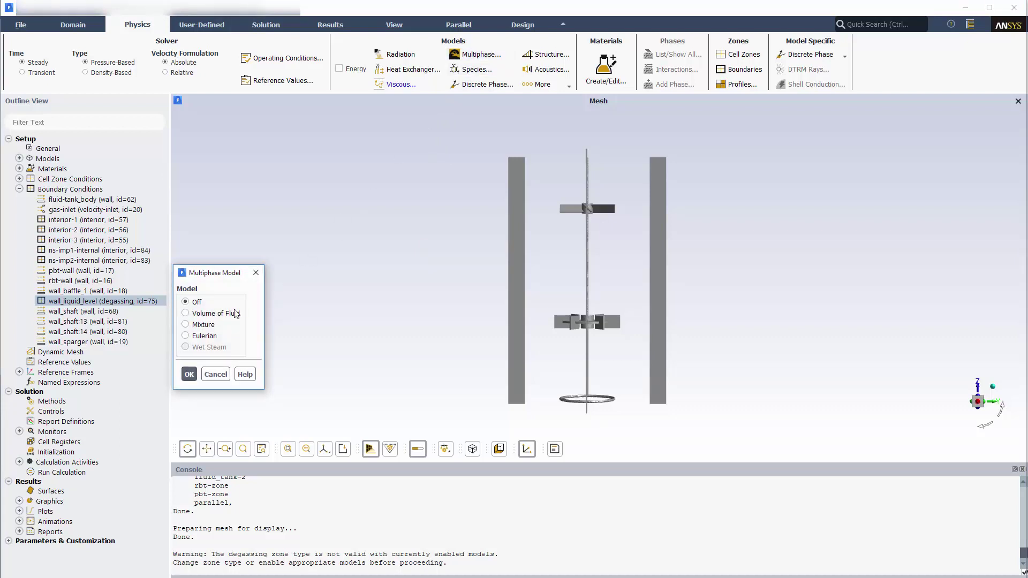
{"action": "left_click", "coordinate": [203, 336]}
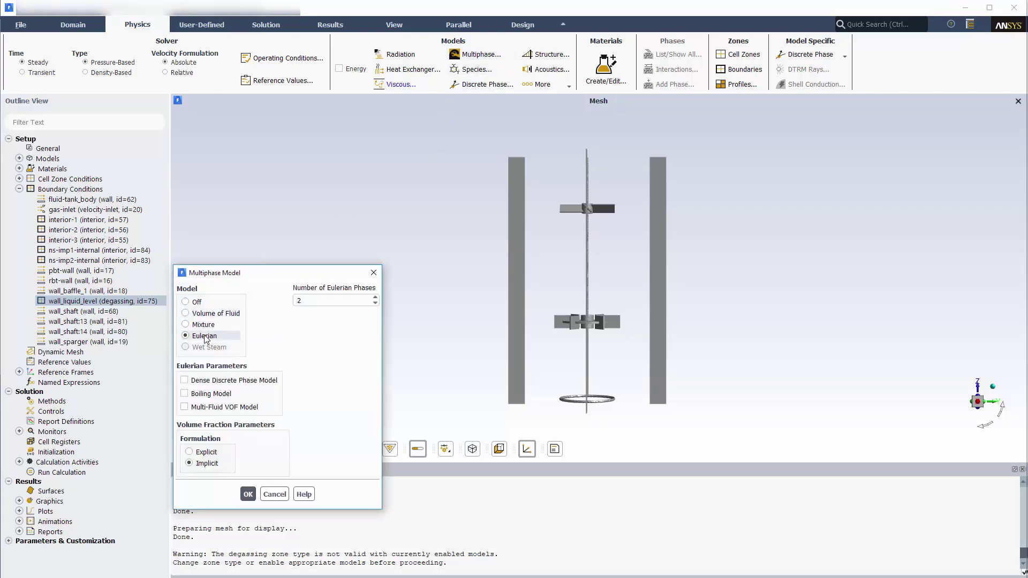
{"action": "left_click", "coordinate": [247, 495]}
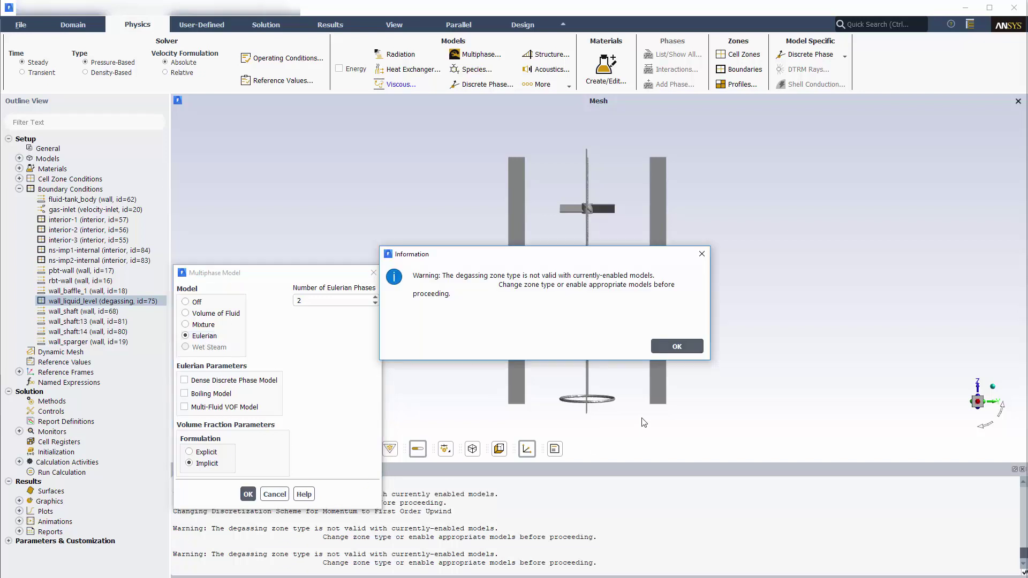
{"action": "left_click", "coordinate": [676, 347]}
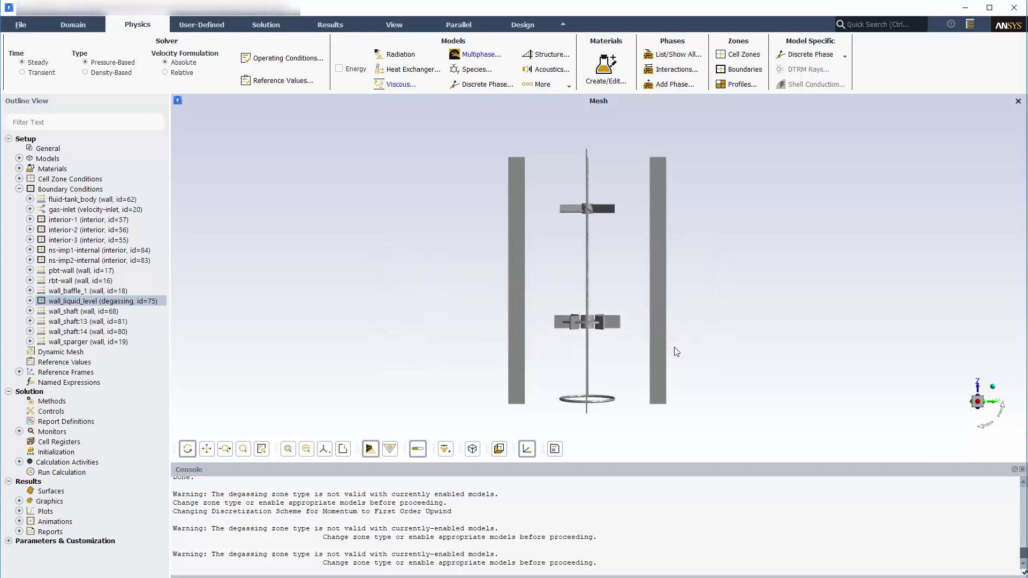
Rename primary phase-1 to water with water-liquid as its material
{"action": "left_click", "coordinate": [19, 159]}
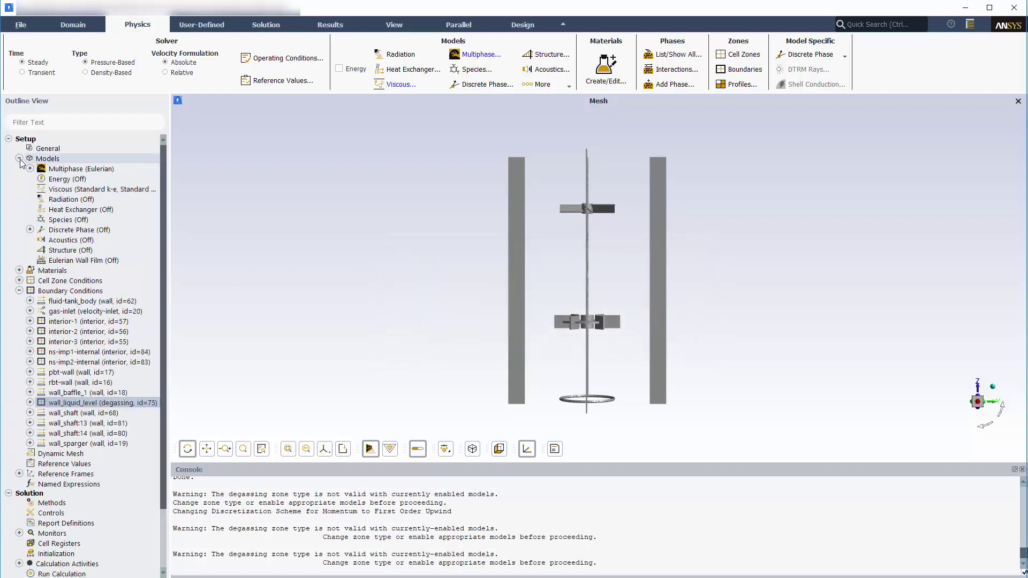
{"action": "left_click", "coordinate": [30, 169]}
{"action": "left_click", "coordinate": [41, 179]}
{"action": "left_click", "coordinate": [90, 190]}
{"action": "double_click", "coordinate": [91, 190]}
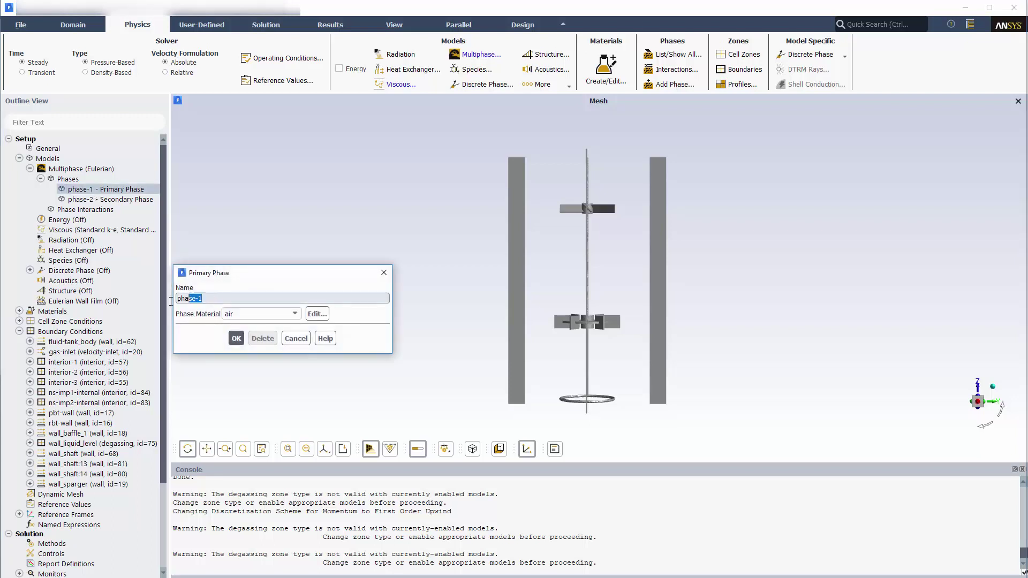
{"action": "type", "text": "water"}
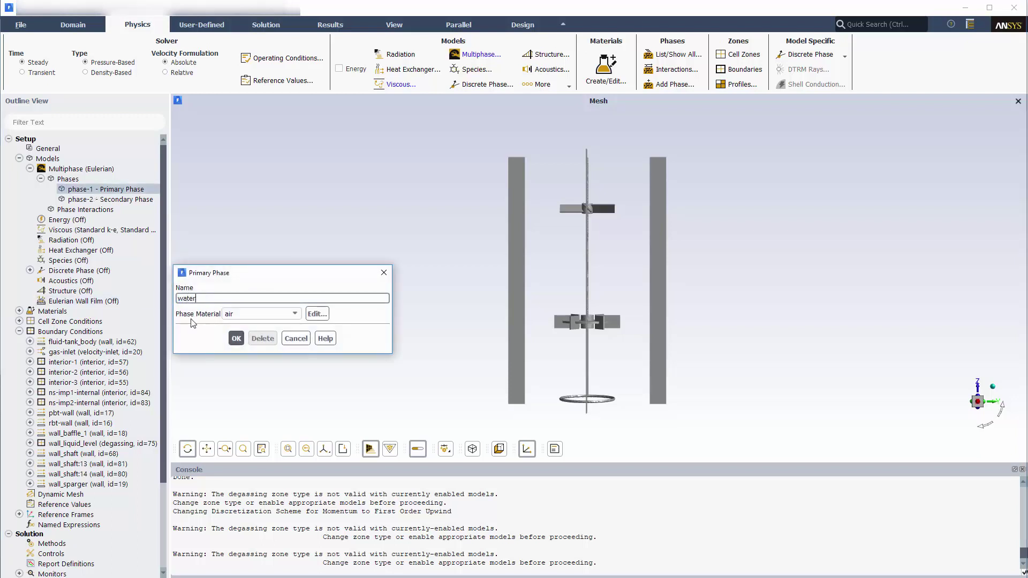
{"action": "left_click", "coordinate": [279, 314]}
{"action": "left_click", "coordinate": [247, 324]}
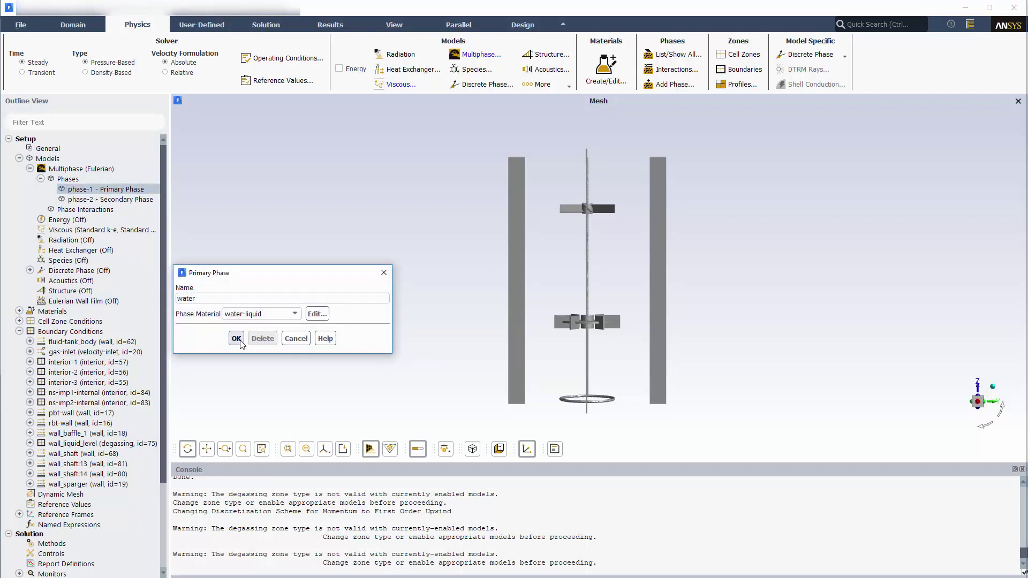
{"action": "left_click", "coordinate": [237, 338]}
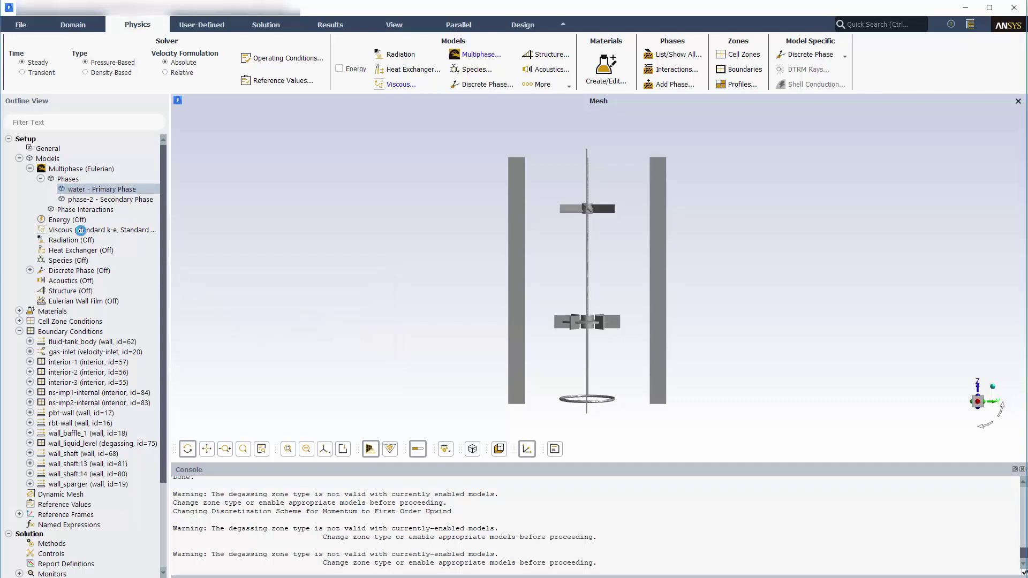
Rename secondary phase-2 to air with air material and 0.0015 m diameter
{"action": "double_click", "coordinate": [102, 199]}
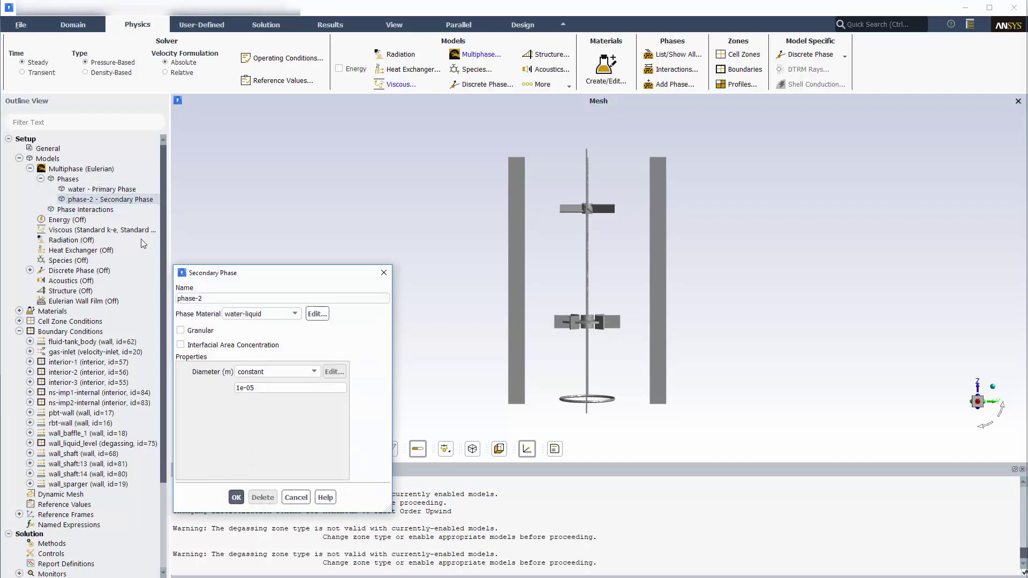
{"action": "double_click", "coordinate": [221, 300]}
{"action": "type", "text": "air"}
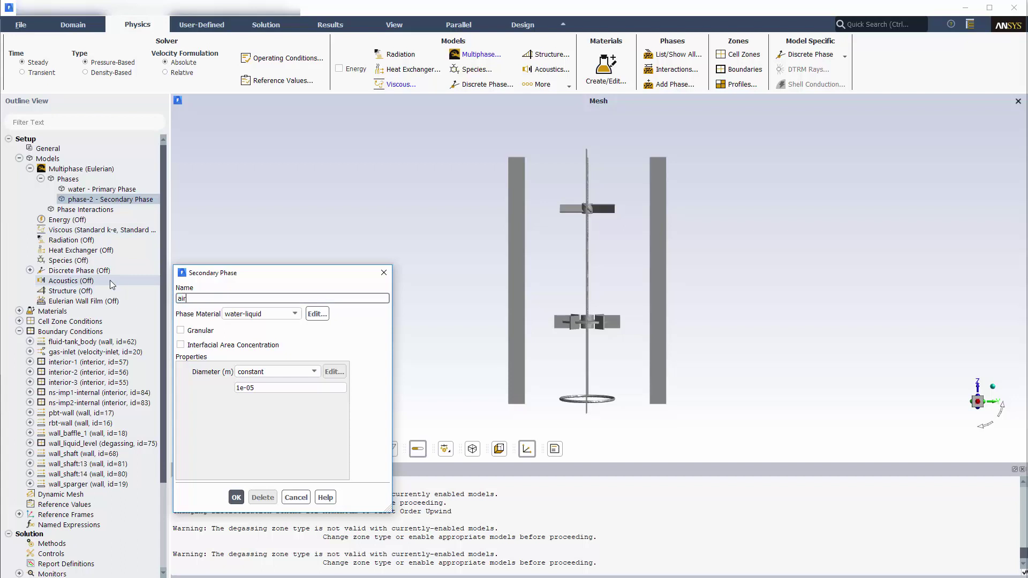
{"action": "left_click", "coordinate": [260, 314]}
{"action": "left_click", "coordinate": [246, 337]}
{"action": "left_click_drag", "start_coordinate": [262, 387], "coordinate": [216, 387]}
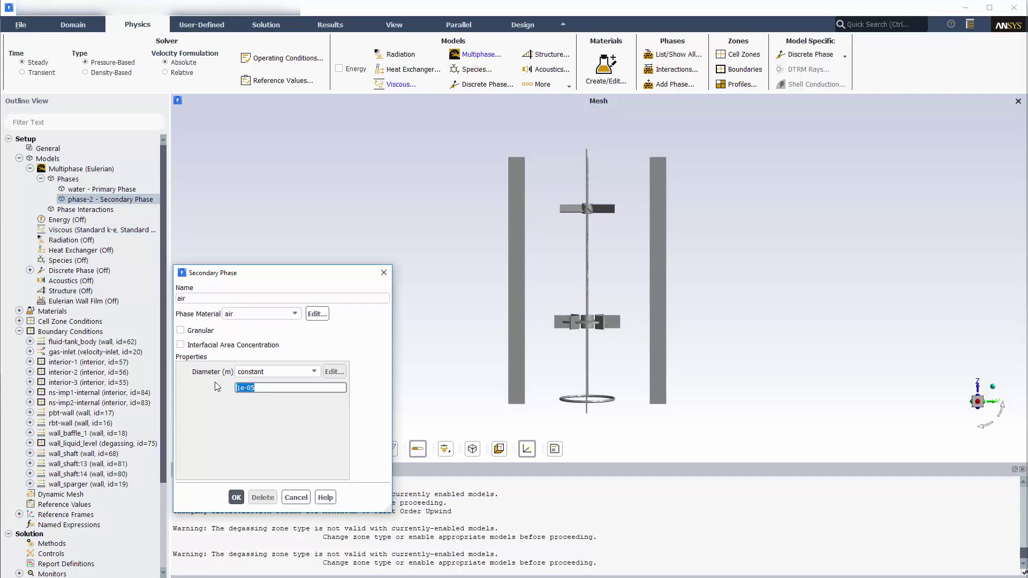
{"action": "type", "text": "0.0015"}
Confirm the air phase, then set the air–water drag model to grace
{"action": "left_click", "coordinate": [236, 497]}
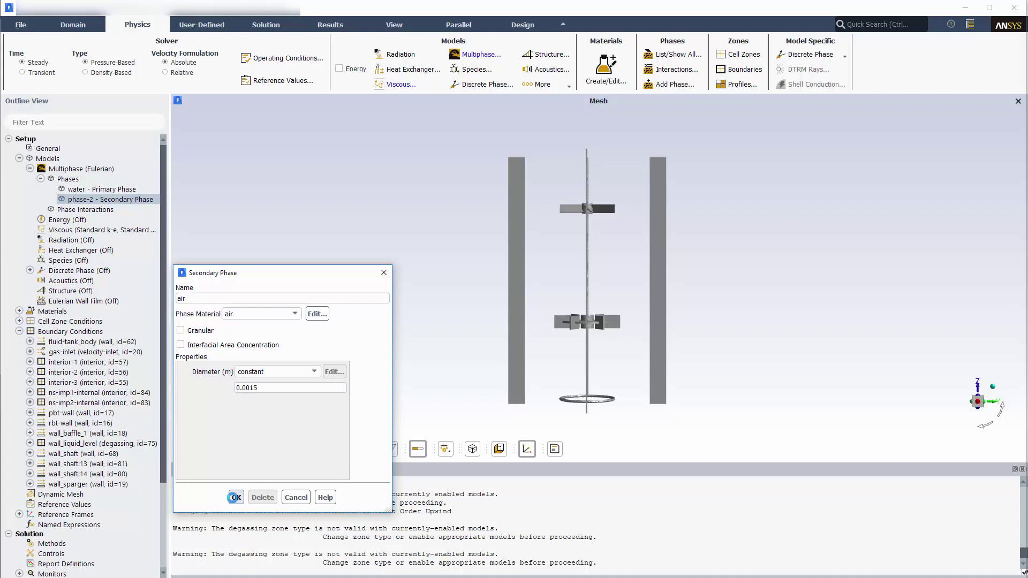
{"action": "left_click", "coordinate": [75, 210]}
{"action": "double_click", "coordinate": [76, 210]}
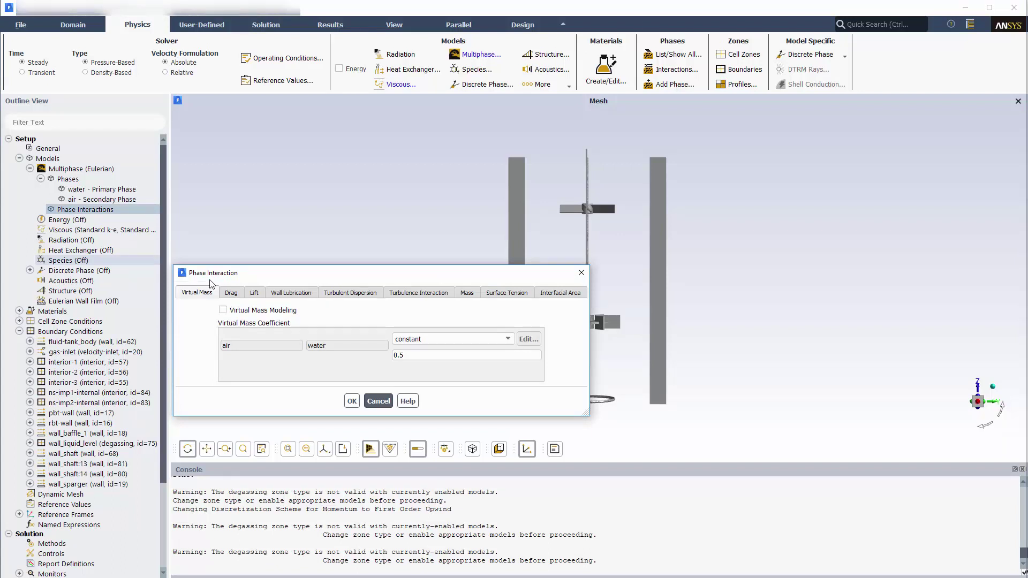
{"action": "left_click", "coordinate": [231, 292]}
{"action": "left_click", "coordinate": [449, 339]}
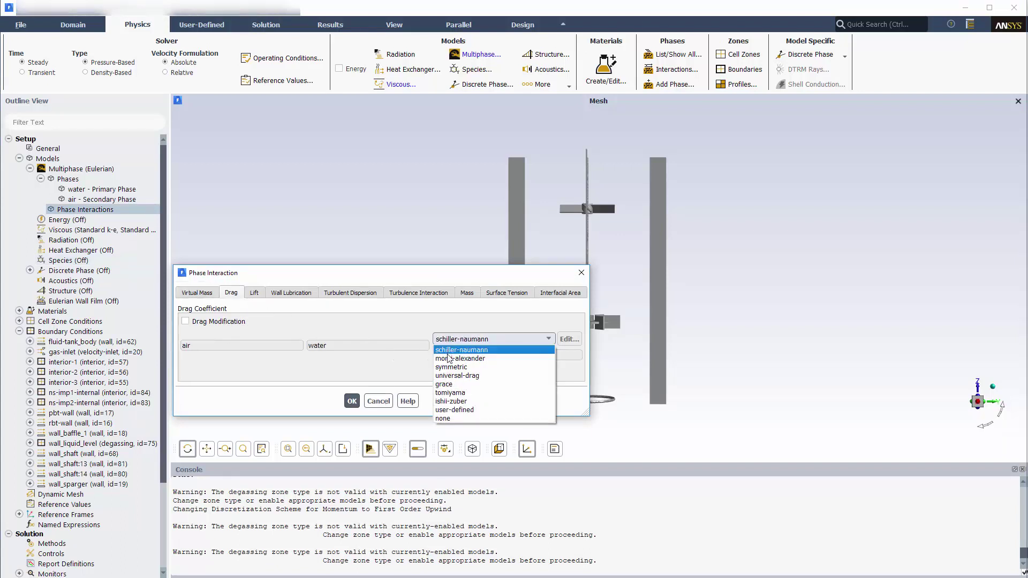
{"action": "left_click", "coordinate": [447, 384]}
{"action": "left_click", "coordinate": [206, 339]}
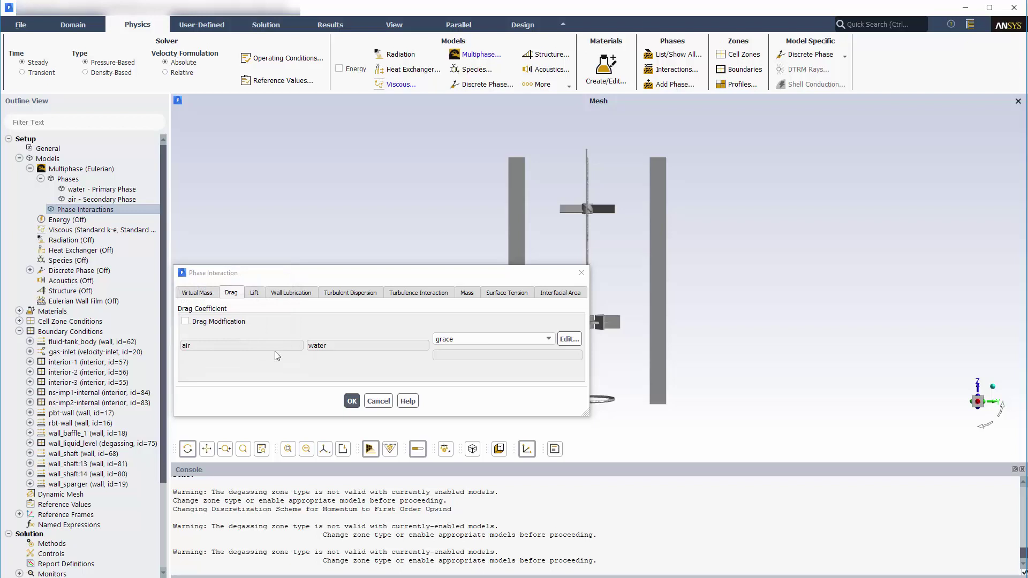
Set a constant 0.073 N/m surface tension coefficient and apply the phase interactions
{"action": "left_click", "coordinate": [498, 294]}
{"action": "left_click", "coordinate": [419, 351]}
{"action": "left_click", "coordinate": [411, 367]}
{"action": "type", "text": "0.073"}
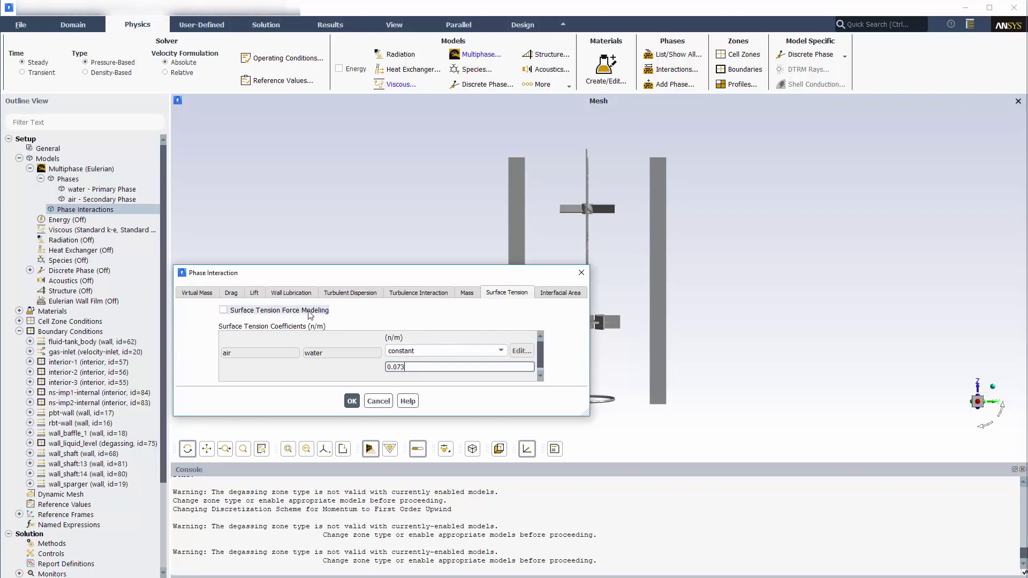
{"action": "left_click", "coordinate": [257, 295]}
{"action": "left_click", "coordinate": [283, 294]}
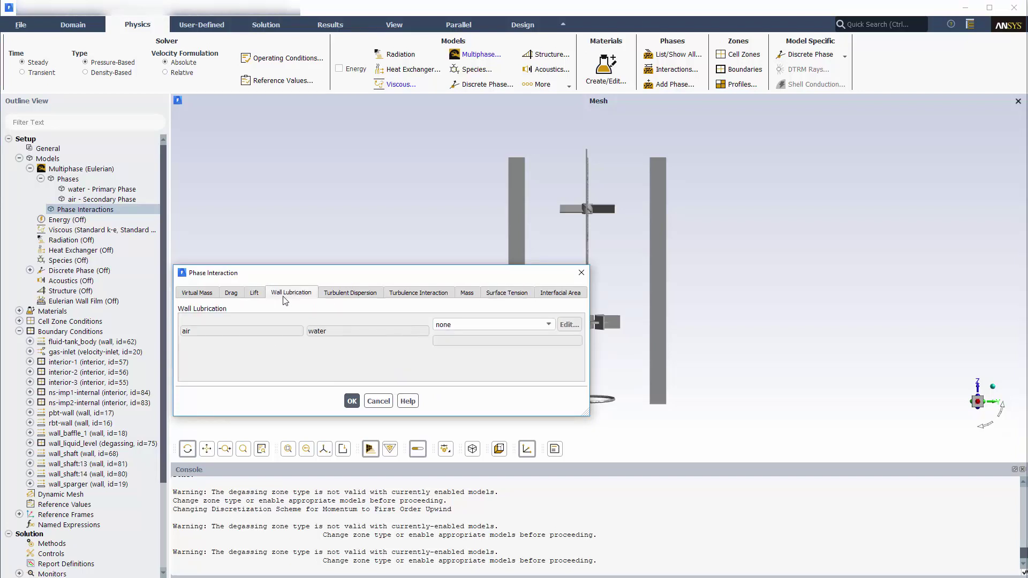
{"action": "left_click", "coordinate": [339, 295]}
{"action": "left_click", "coordinate": [418, 296]}
{"action": "left_click", "coordinate": [469, 296]}
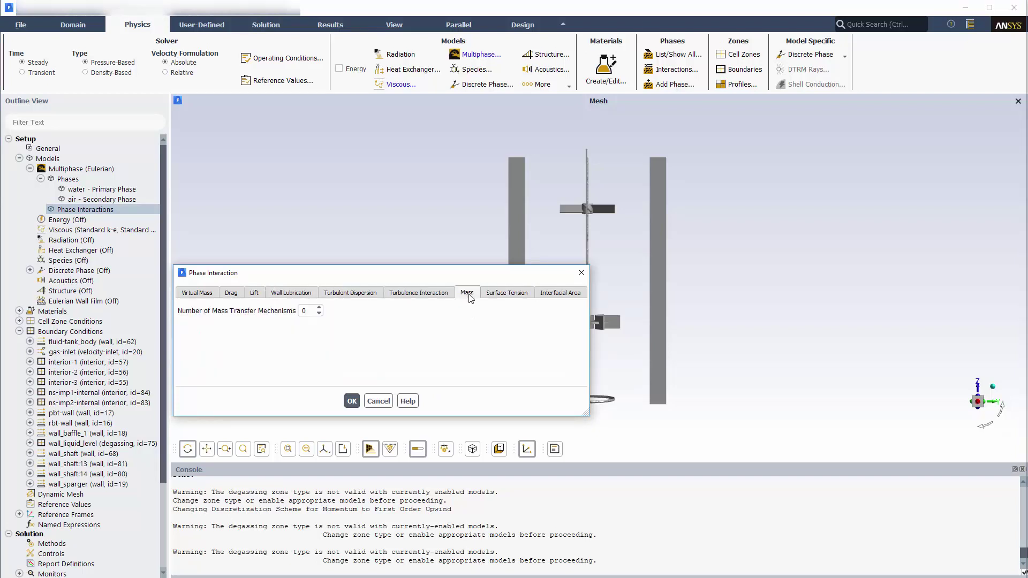
{"action": "left_click", "coordinate": [505, 295]}
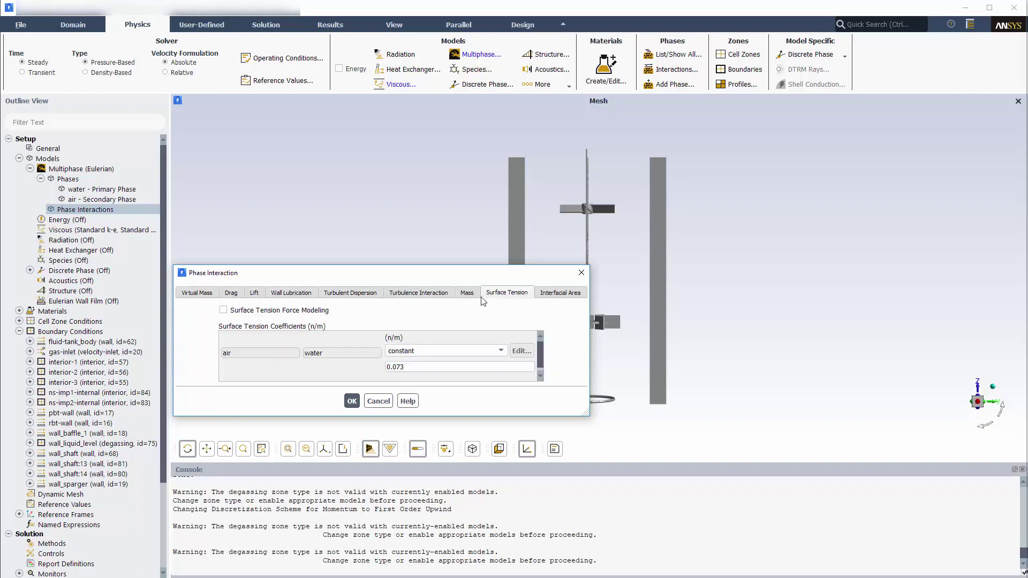
{"action": "left_click", "coordinate": [351, 402]}
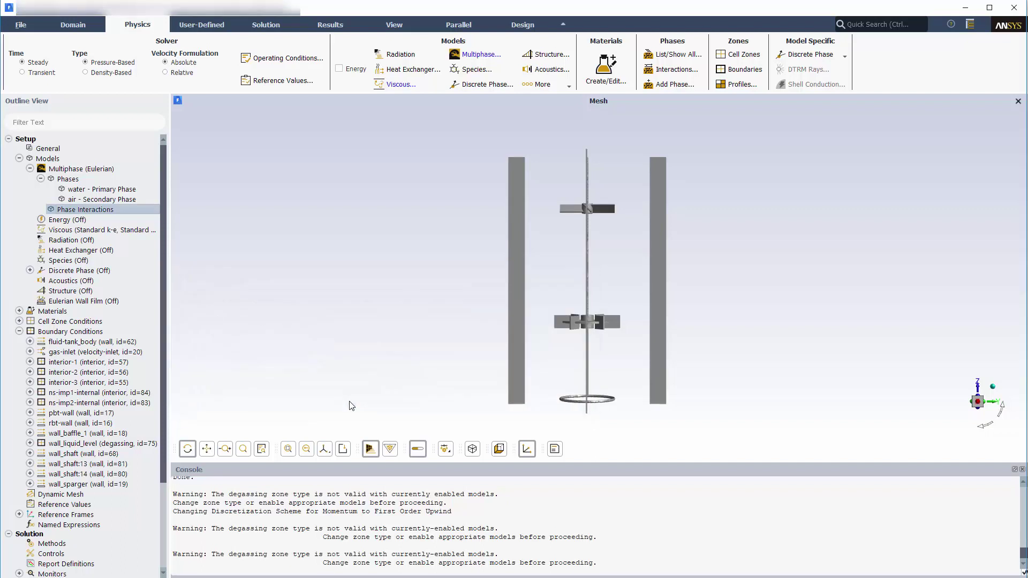
Set the k-epsilon turbulence multiphase model to Dispersed in the Viscous settings
{"action": "left_click", "coordinate": [399, 85]}
{"action": "left_click_drag", "start_coordinate": [372, 265], "coordinate": [324, 151]}
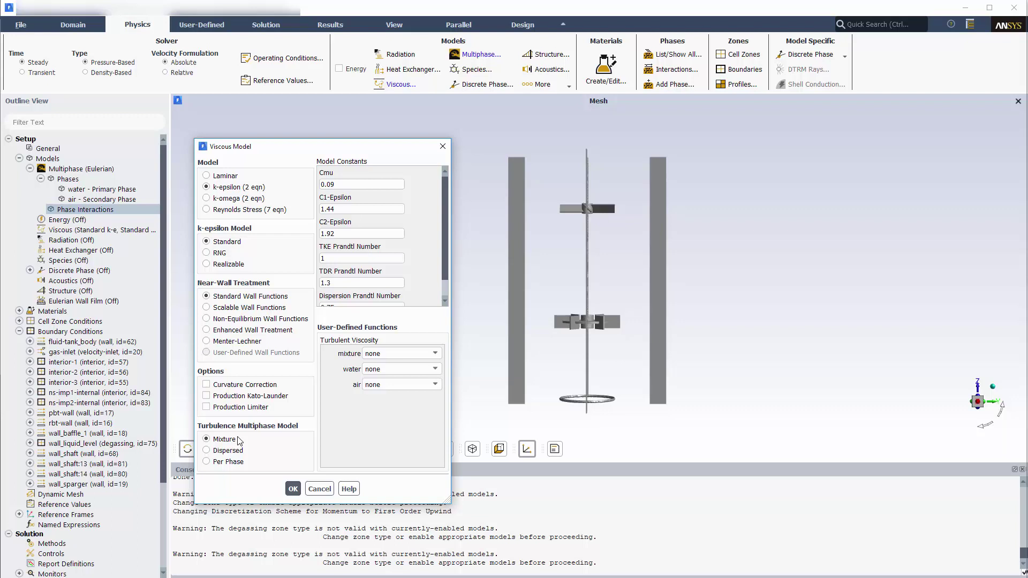
{"action": "left_click", "coordinate": [230, 451]}
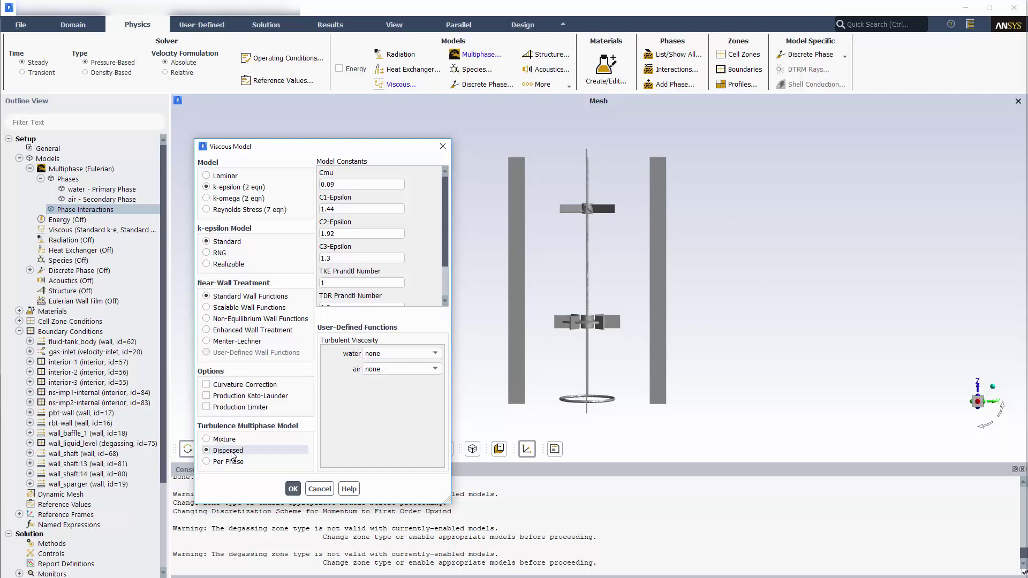
{"action": "left_click", "coordinate": [294, 489]}
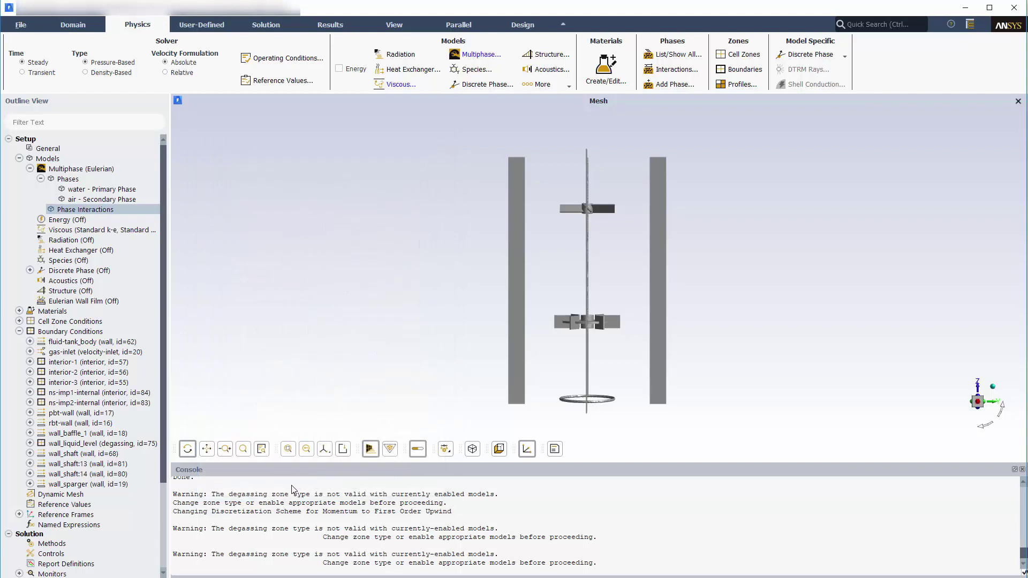